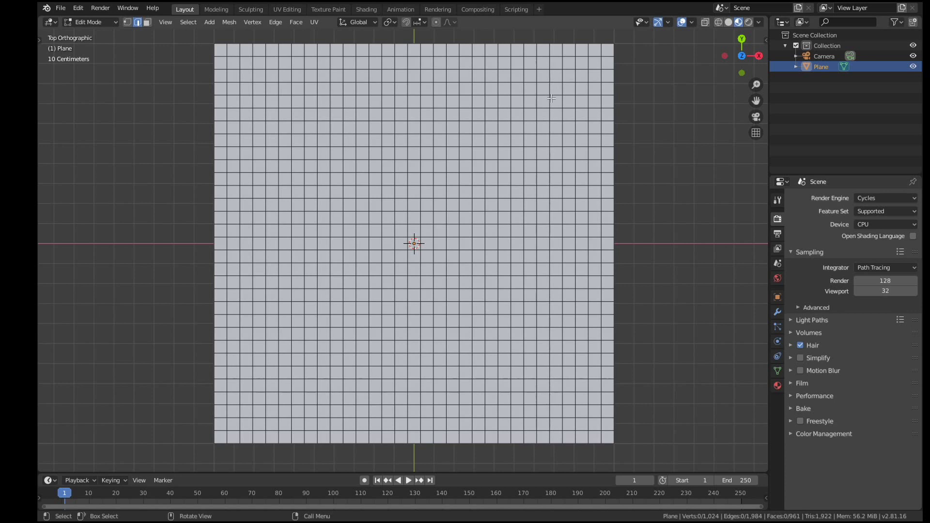
Starting from one edge, Ctrl+click shortest-path edges to build a winding route across the grid plane
left_click(554, 93)
left_click(427, 173, "ctrl")
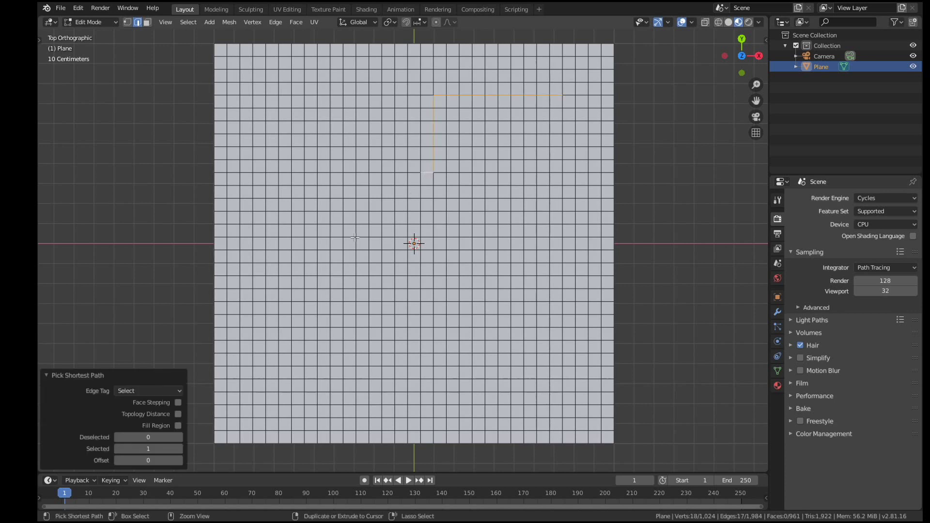
left_click(333, 237, "ctrl")
left_click(325, 390, "ctrl")
left_click(480, 416, "ctrl")
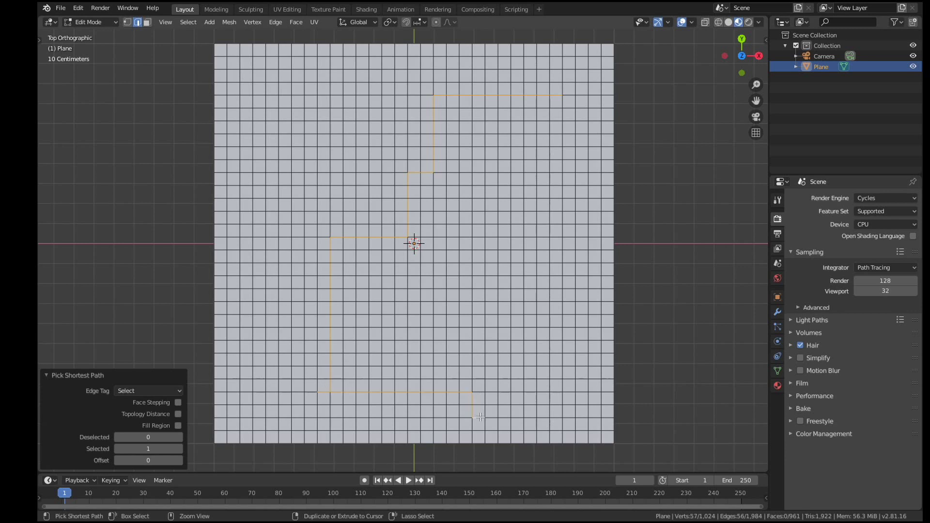
left_click(555, 304, "ctrl")
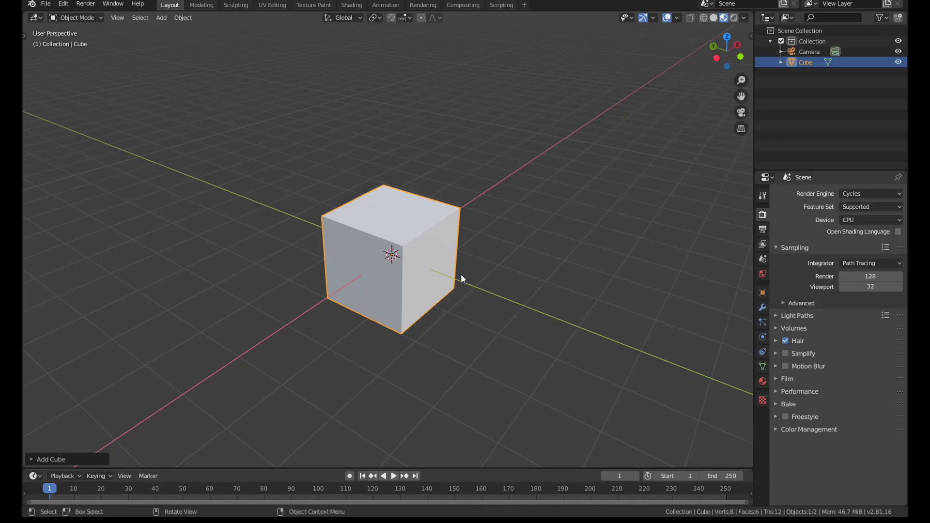
Grab the cube with G and constrain its move to X, Z, X, Z, then Y
key("g")
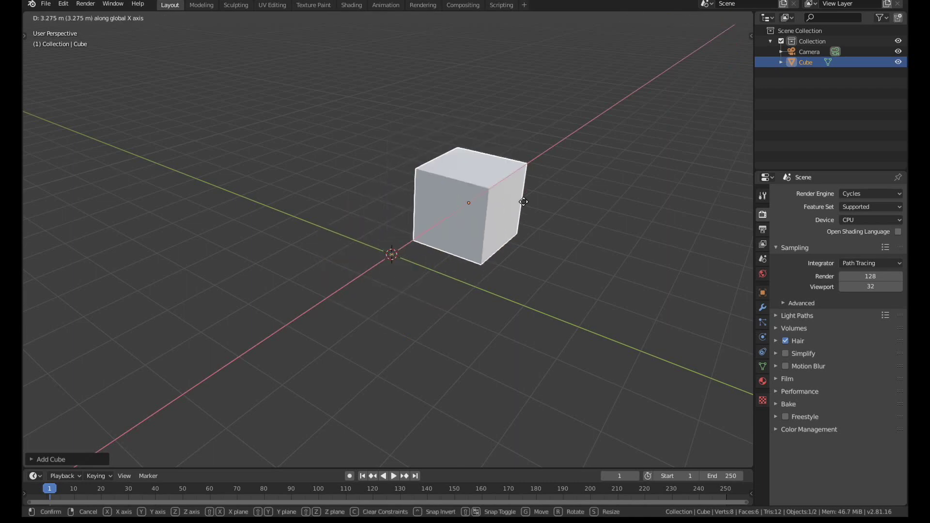
middle_click_drag(485, 198, 557, 121)
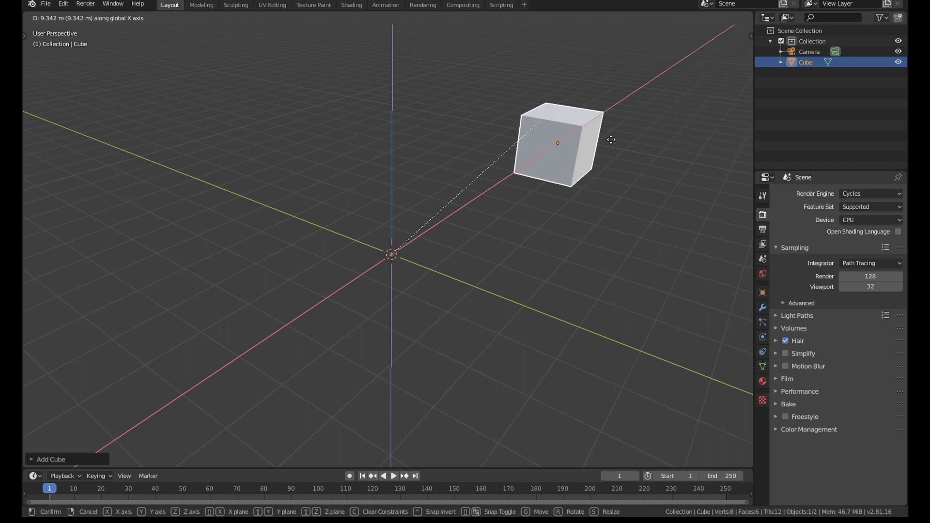
key("z")
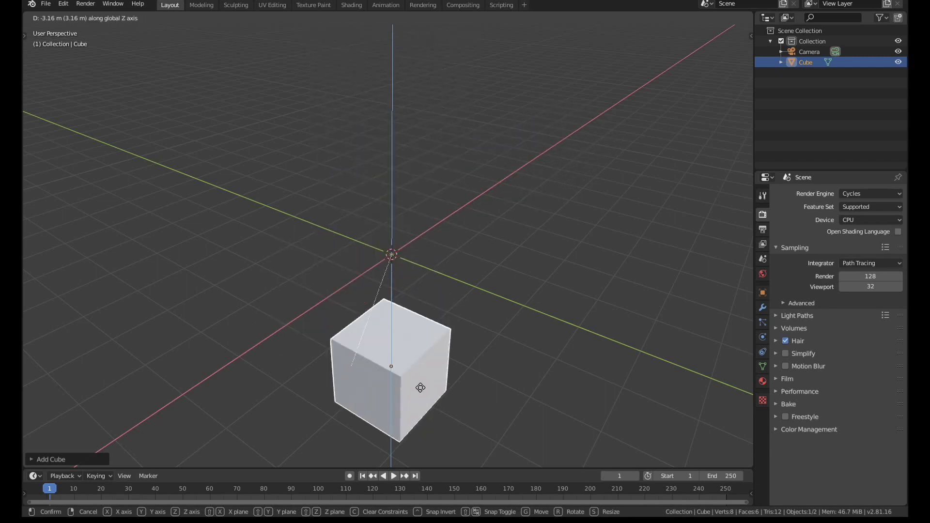
key("x")
key("z")
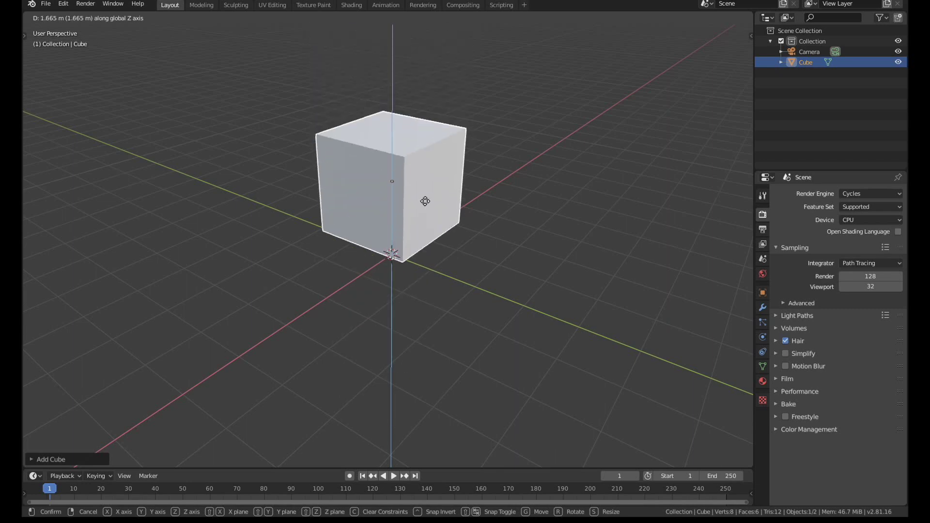
key("y")
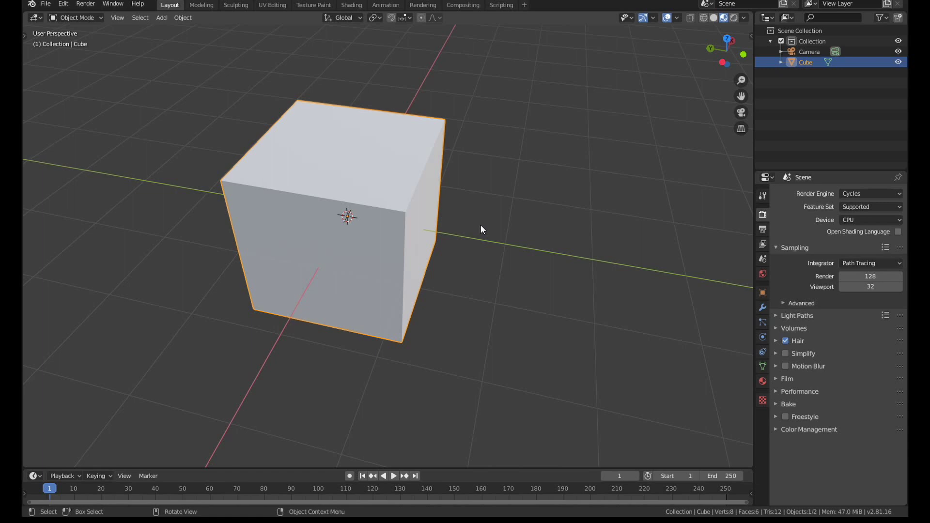
Step the cube's subdivision through levels 1, 5 and 0, finishing at level 3
key("ctrl+1")
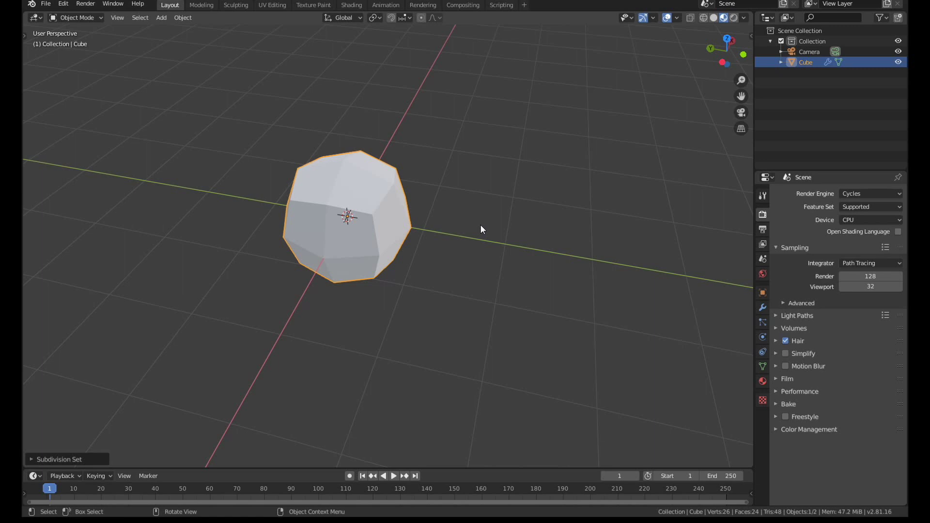
key("ctrl+5")
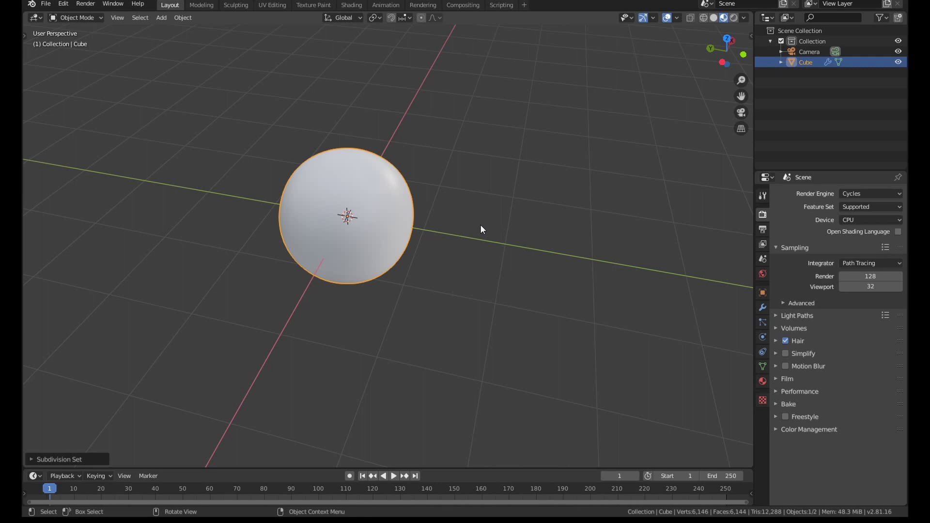
key("ctrl+0")
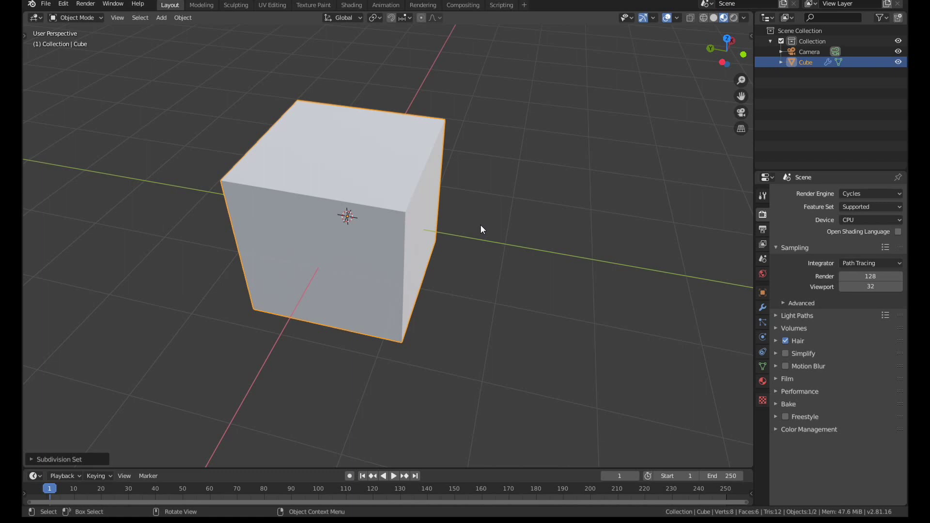
key("ctrl")
key("ctrl+3")
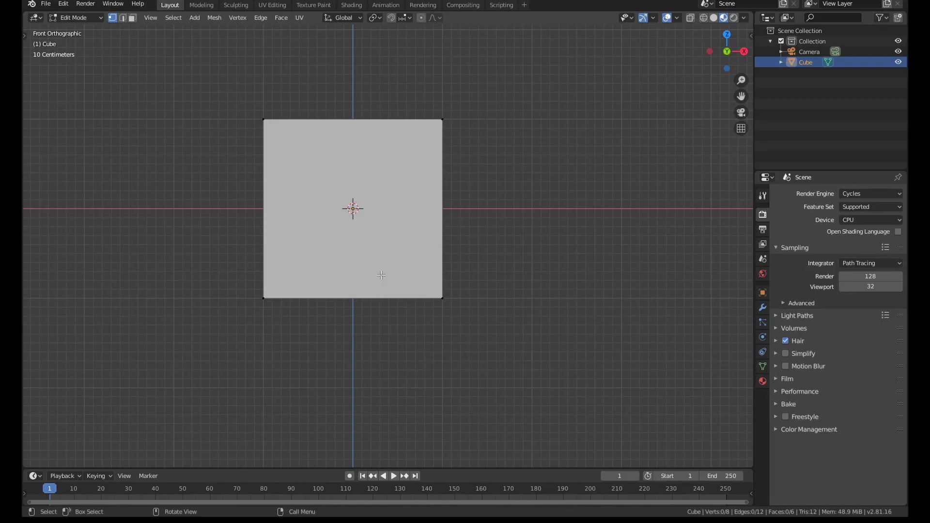
Knife an angle-snapped diagonal cut on the cube, orbit to inspect it, then undo it
key("k")
left_click(363, 298)
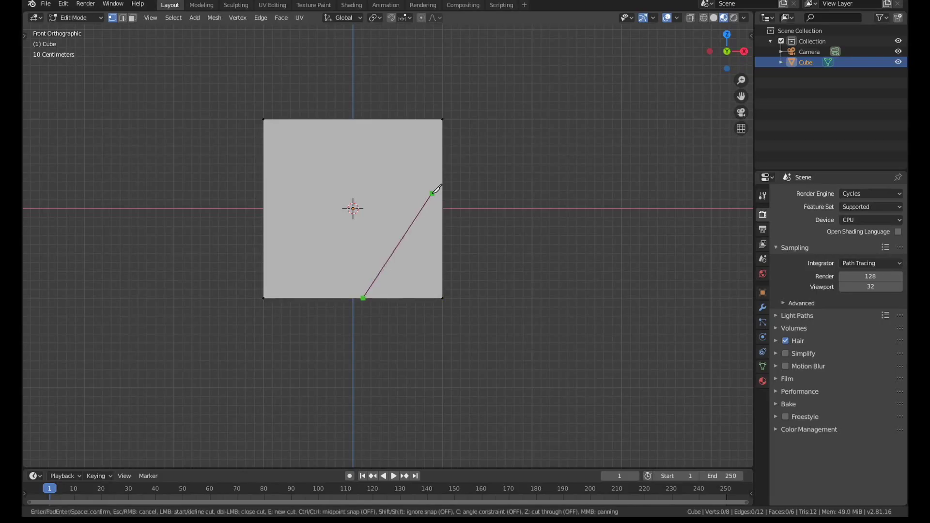
key("c")
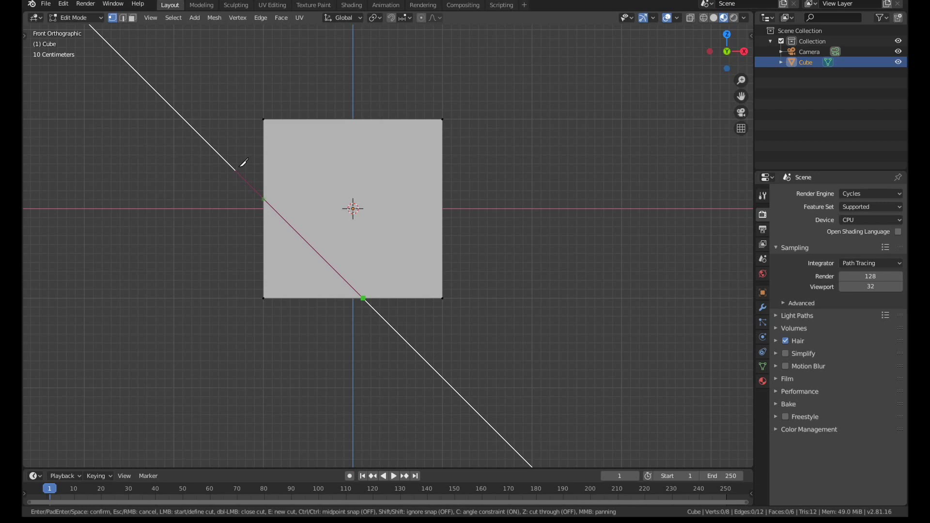
left_click(217, 149)
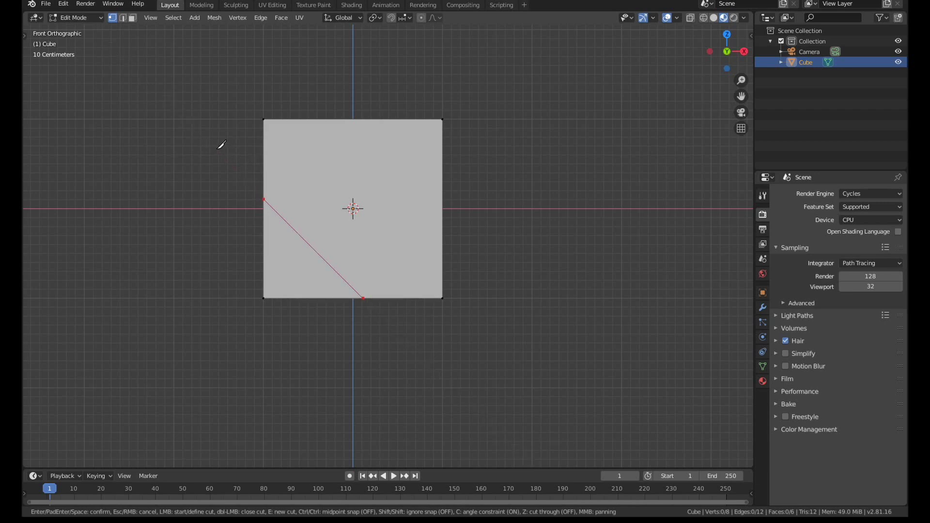
key("Return")
middle_click_drag(222, 145, 331, 278)
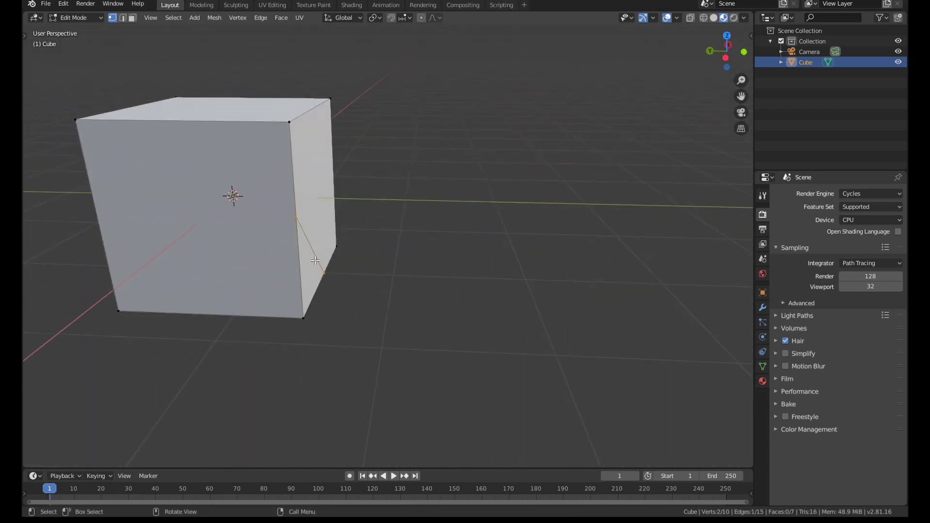
middle_click_drag(237, 270, 227, 248)
key("ctrl+z")
From front view, knife a cut-through from the bottom edge midpoint to the left edge
key("KP_1")
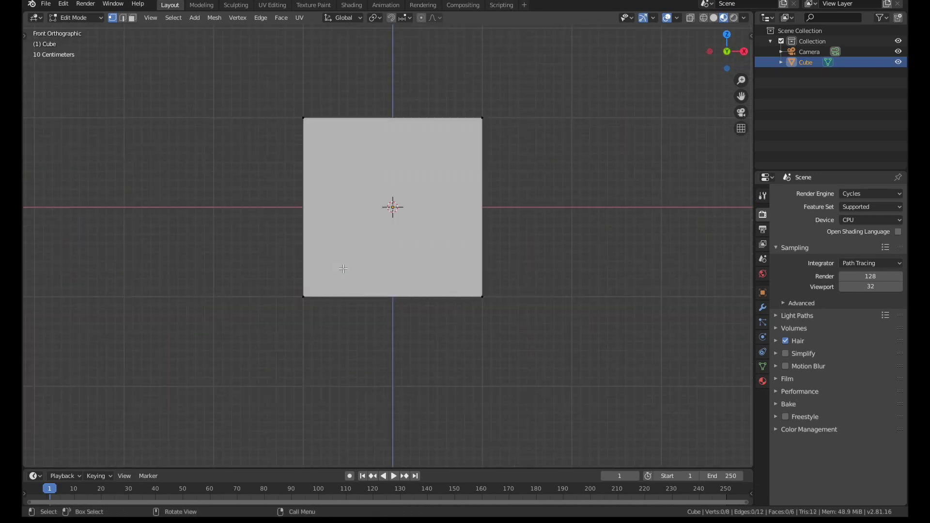
key("k")
left_click(396, 296)
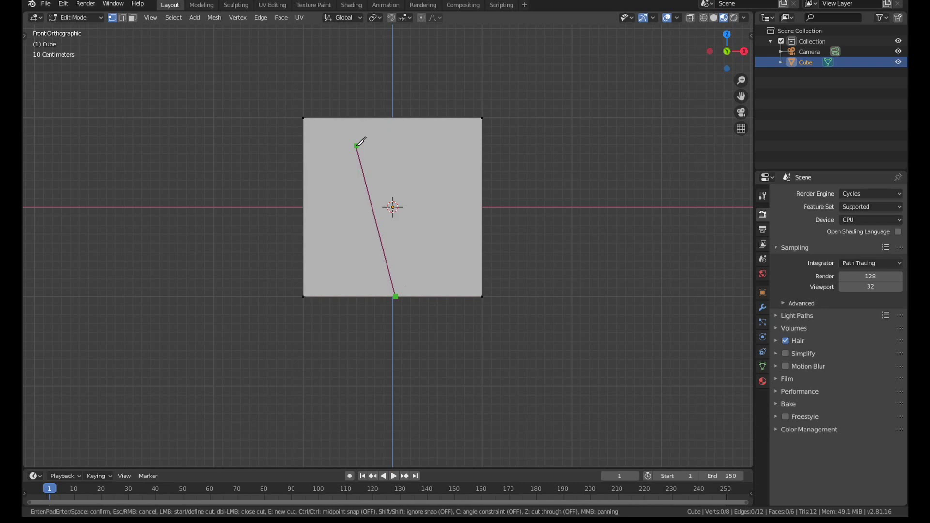
key("z")
left_click(248, 185)
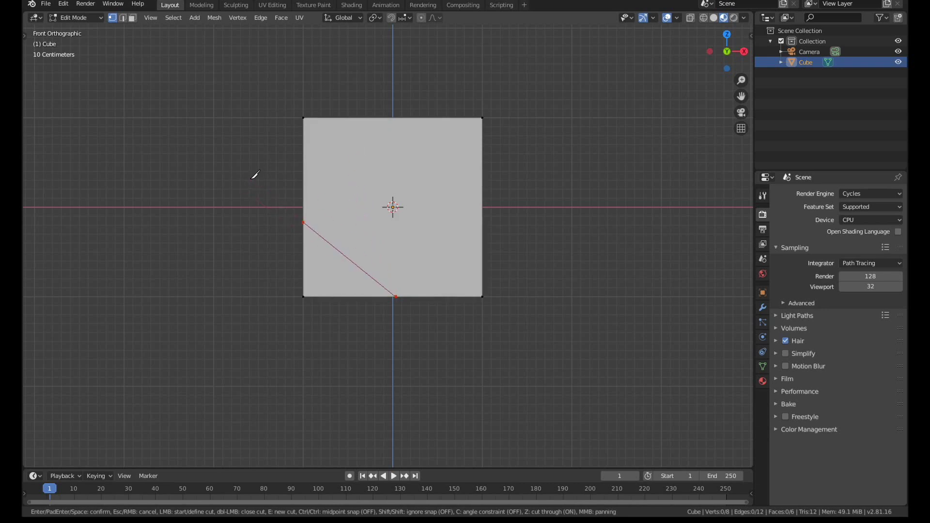
key("Return")
middle_click_drag(208, 235, 403, 264)
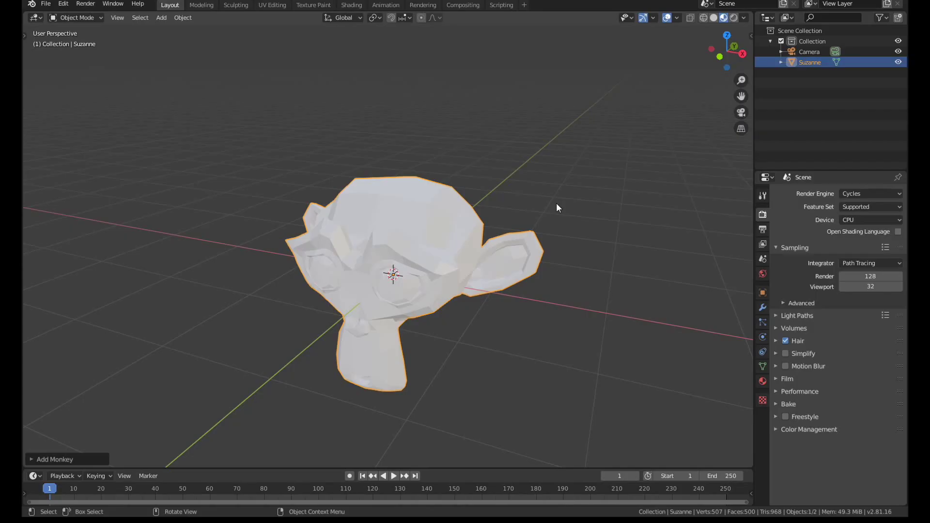
In front wireframe Edit Mode, box-select and delete Suzanne's left-half vertices
key("KP_1")
key("Tab")
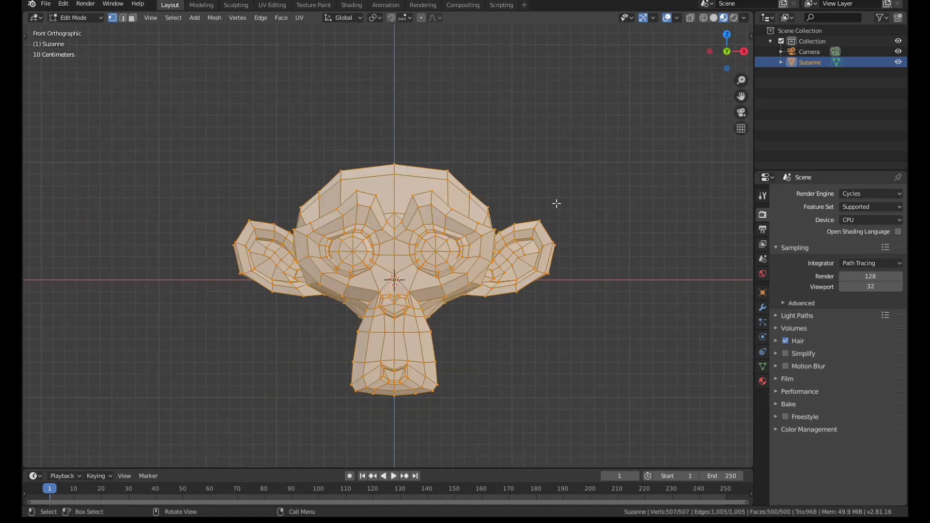
key("z")
left_click(472, 202)
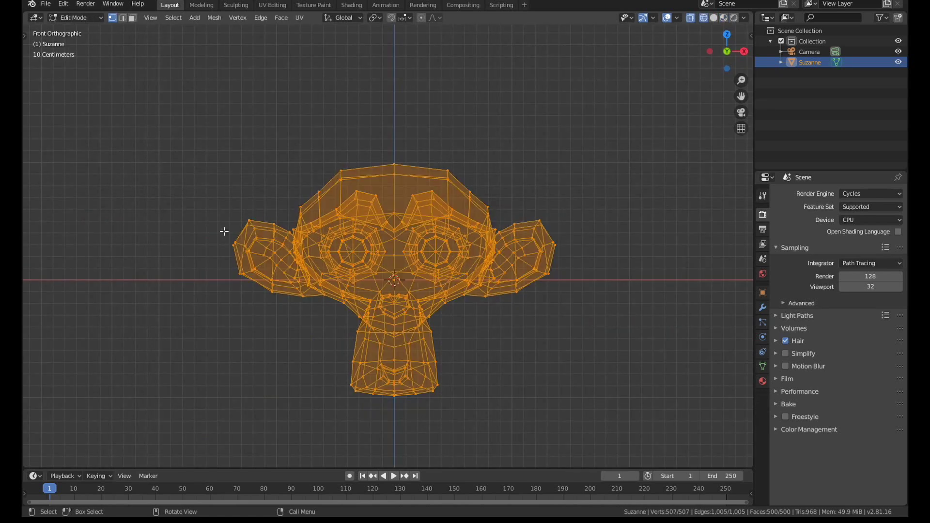
mouse_move(145, 96)
left_mouse_down()
mouse_move(352, 445)
mouse_move(396, 464)
left_mouse_up()
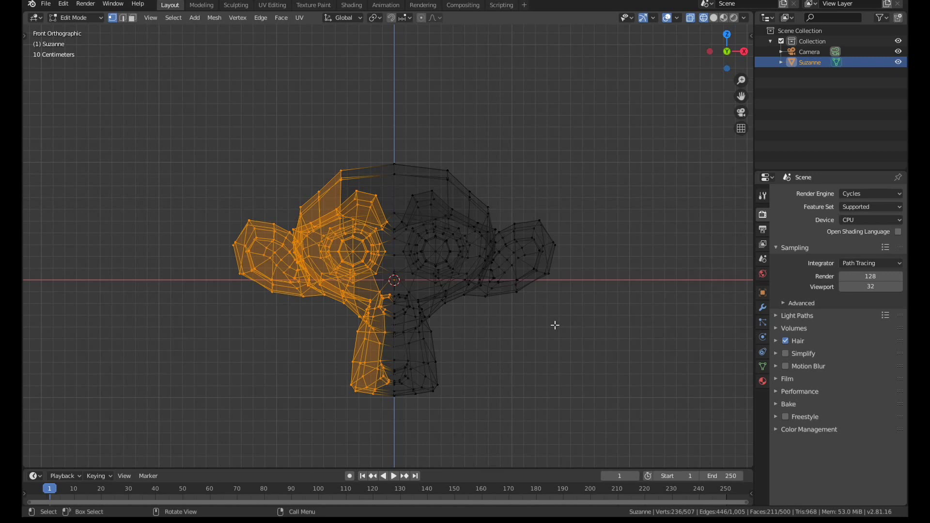
key("x")
left_click(565, 314)
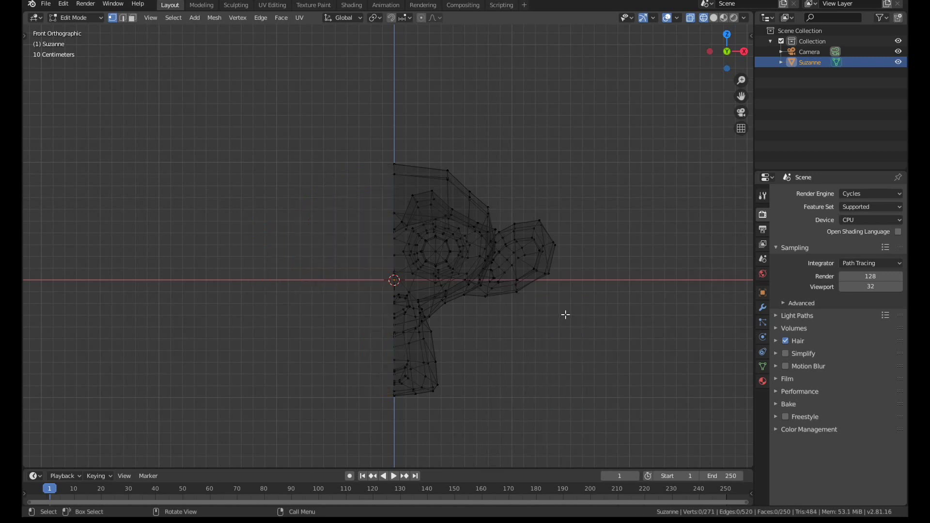
Add a Mirror modifier with Clipping enabled, then return to solid shading
left_click(763, 307)
left_click(847, 189)
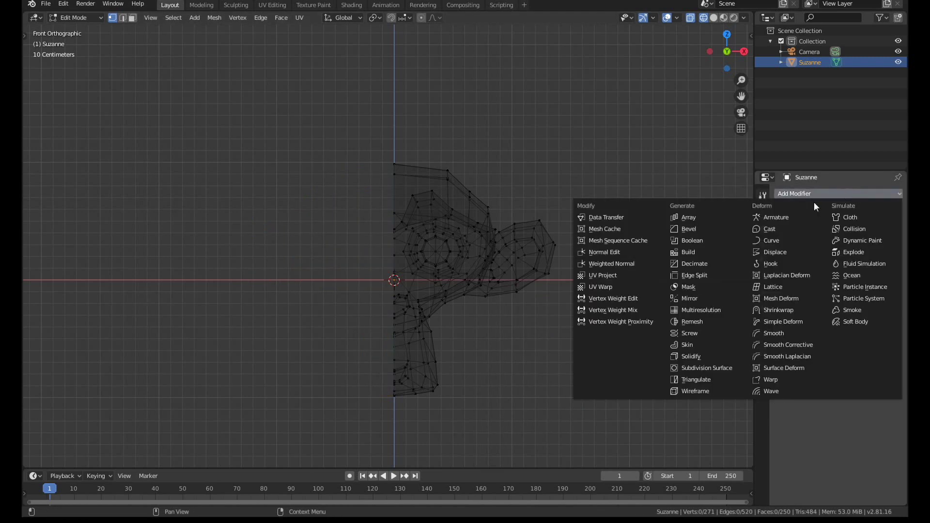
left_click(720, 301)
left_click(846, 329)
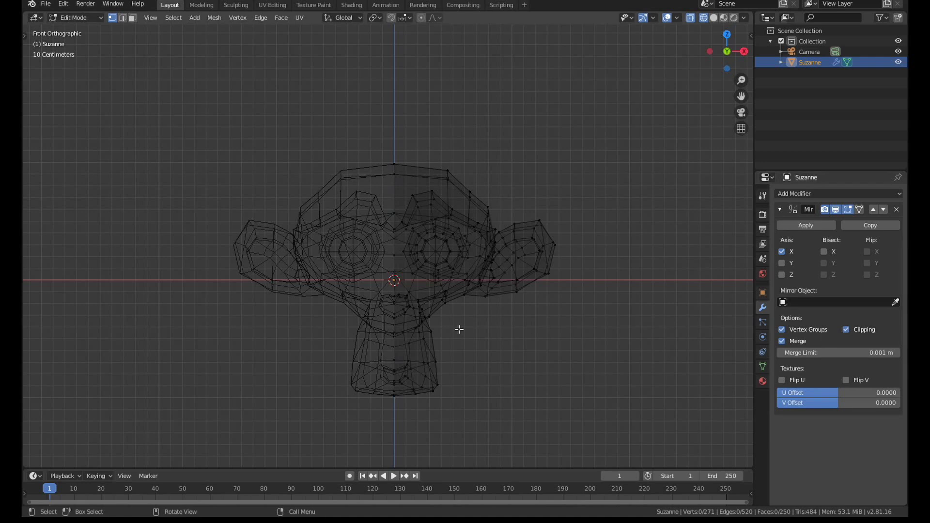
key("z")
left_click(516, 330)
mouse_move(517, 330)
middle_mouse_down()
mouse_move(481, 326)
mouse_move(501, 326)
middle_mouse_up()
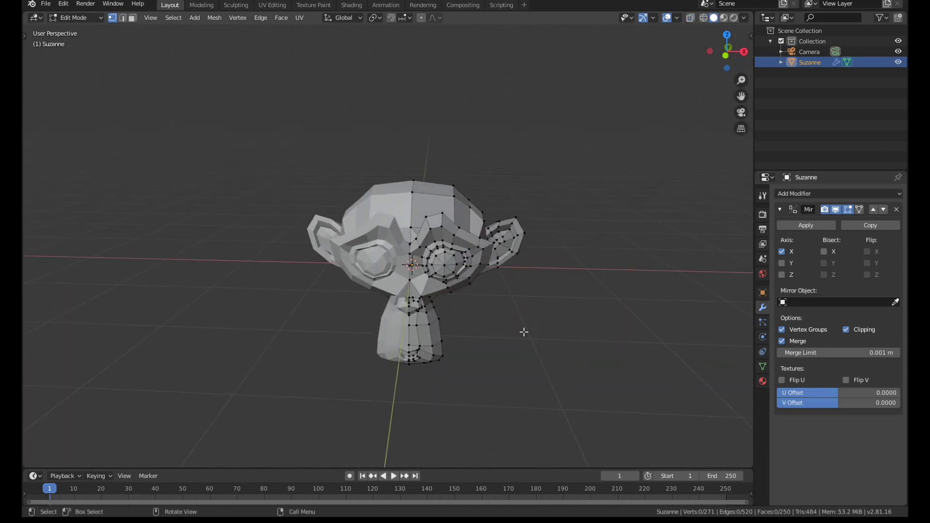
key("ctrl+z")
key("ctrl+z")
key("ctrl+z")
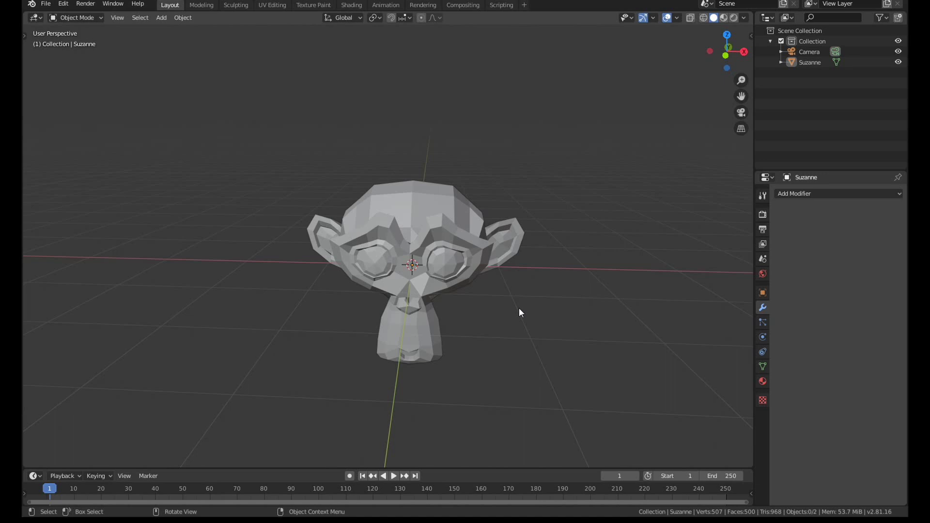
Run AutoMirror on Suzanne from the sidebar's Edit tab
left_click(441, 241)
key("n")
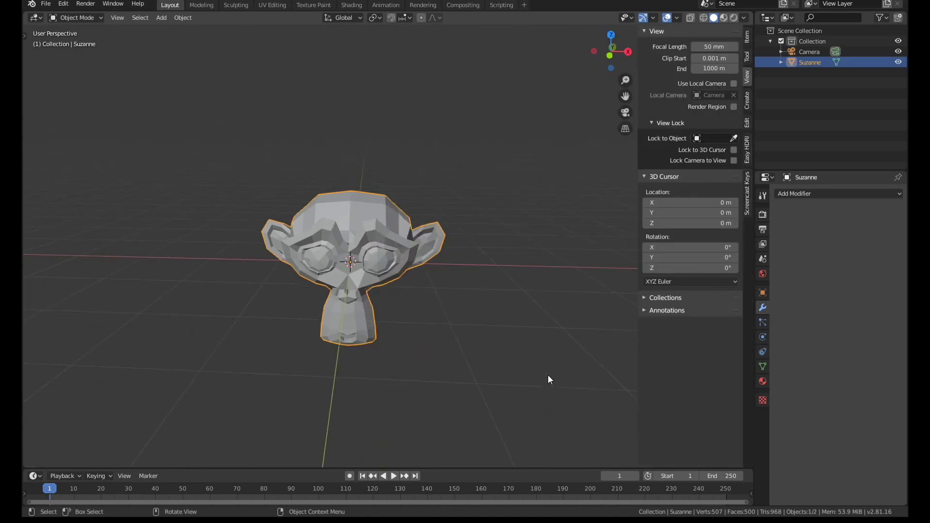
left_click(747, 122)
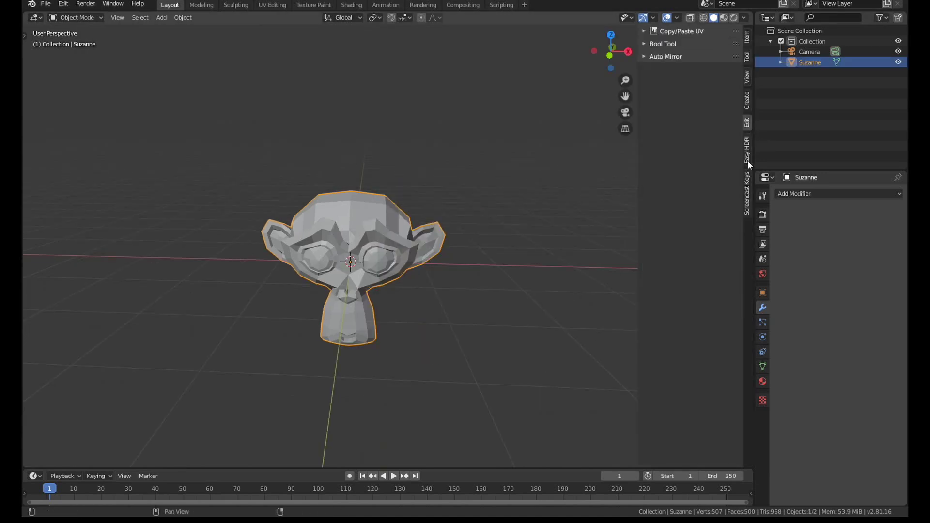
left_click(691, 59)
left_click(685, 74)
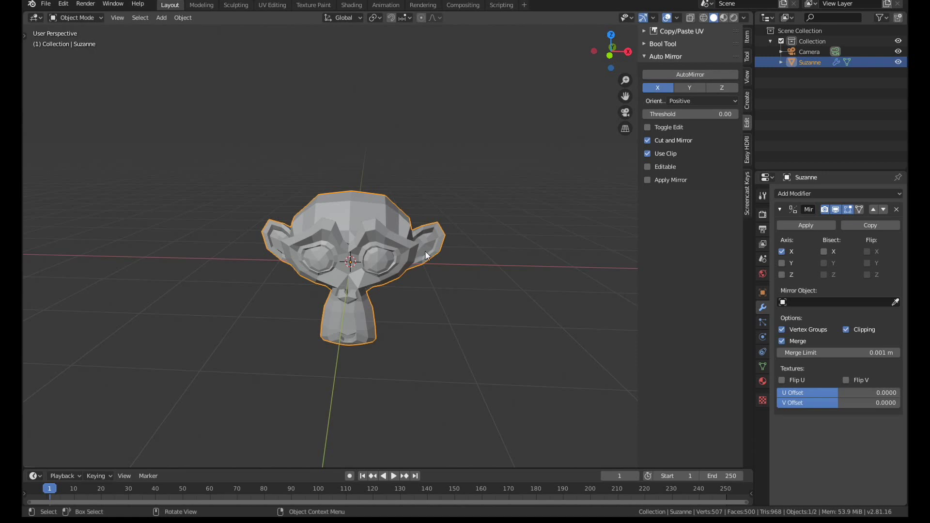
Check the mirrored half in Edit Mode and enable AutoMirror's Toggle Edit option
key("Tab")
scroll(325, 260, "up", 2)
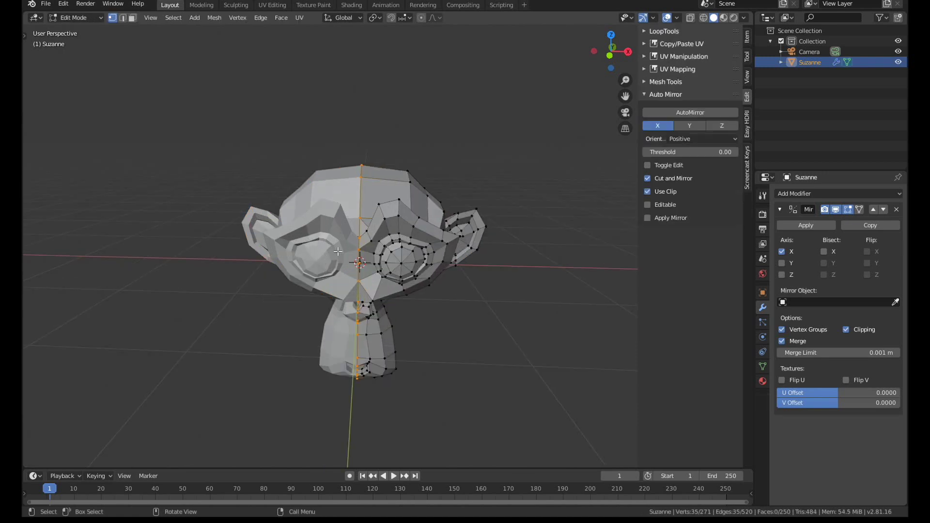
left_click(648, 165)
scroll(504, 240, "down", 3)
key("Tab")
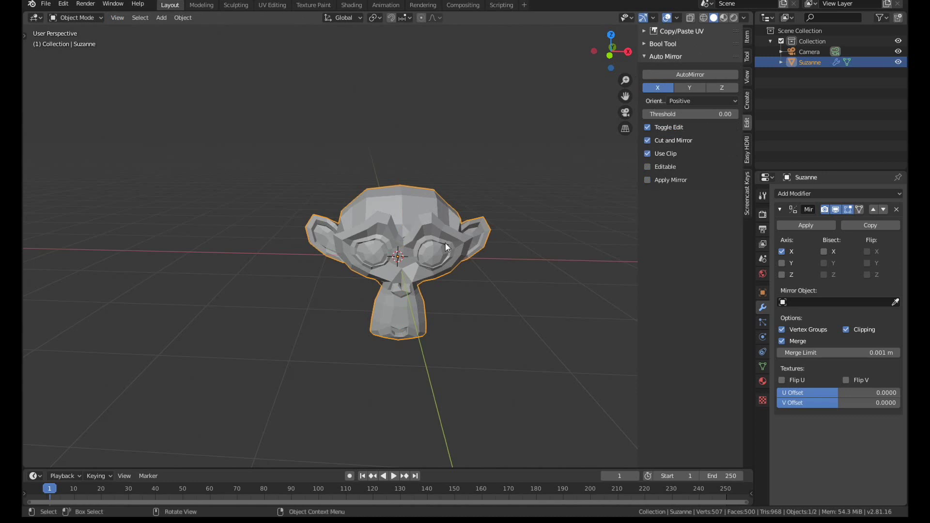
Replace Suzanne with a new Monkey mesh and run 'auto mirror' on it via F3 search
key("Delete")
key("shift+a")
mouse_move(434, 234)
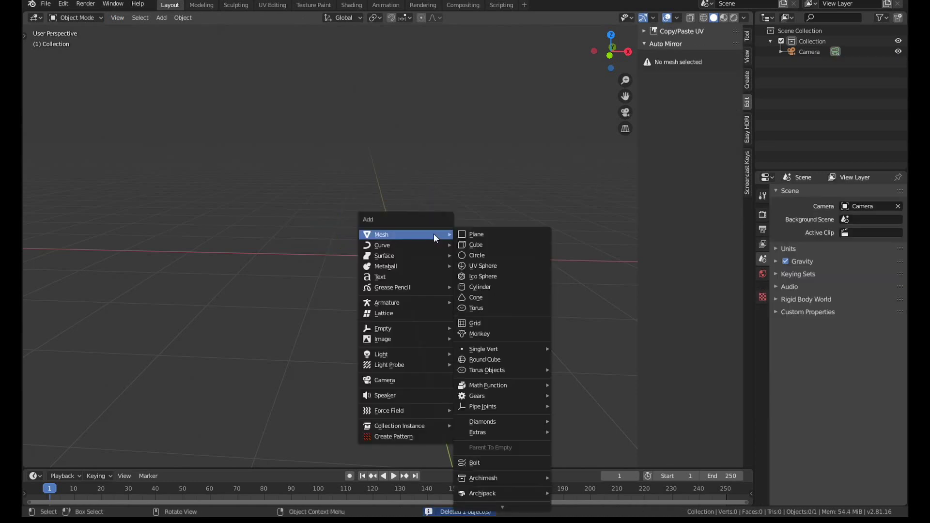
left_click(487, 334)
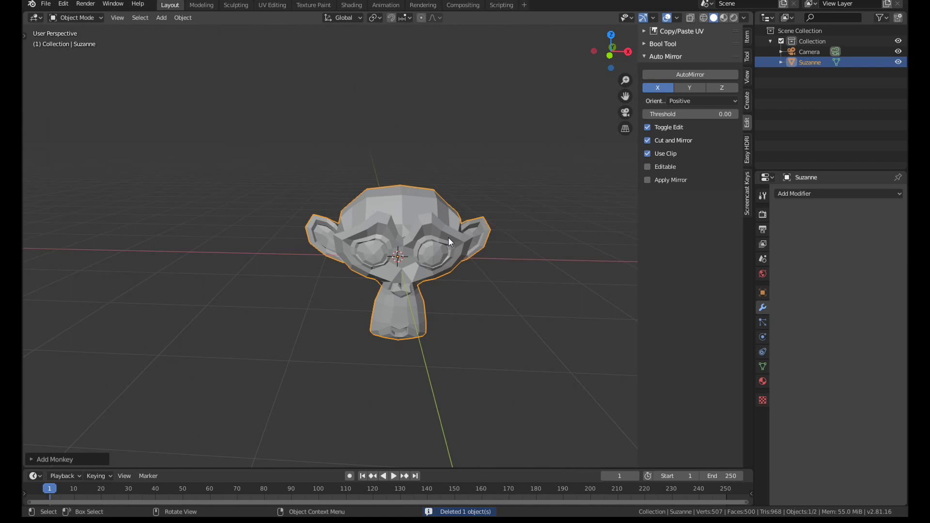
middle_click_drag(446, 234, 420, 243)
key("F3")
type("auto mirror")
key("Return")
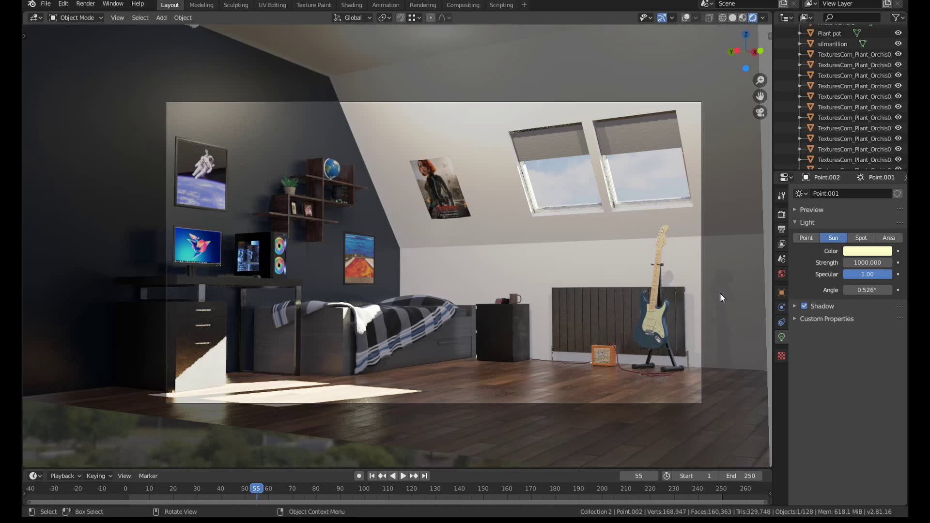
In Render properties, expand Color Management and bring up the View Transform choices
left_click(780, 214)
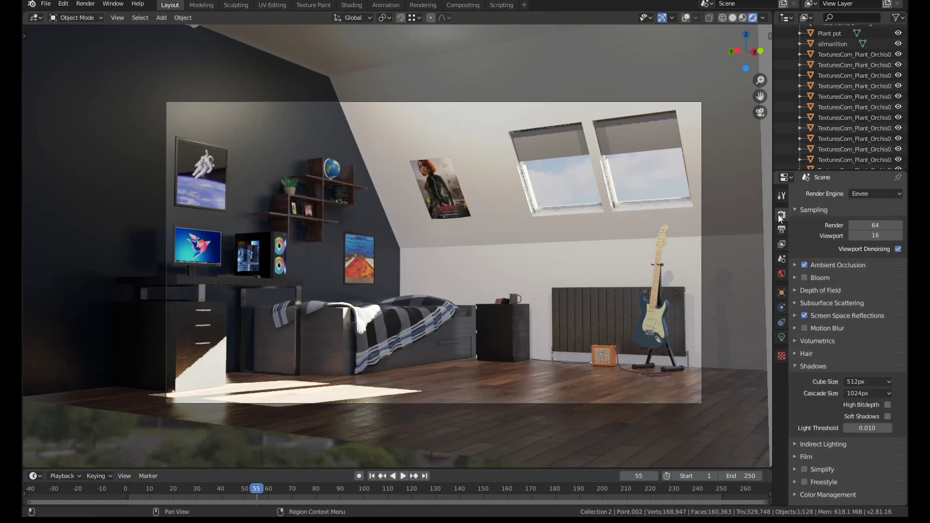
left_click(838, 495)
scroll(828, 353, "down", 4)
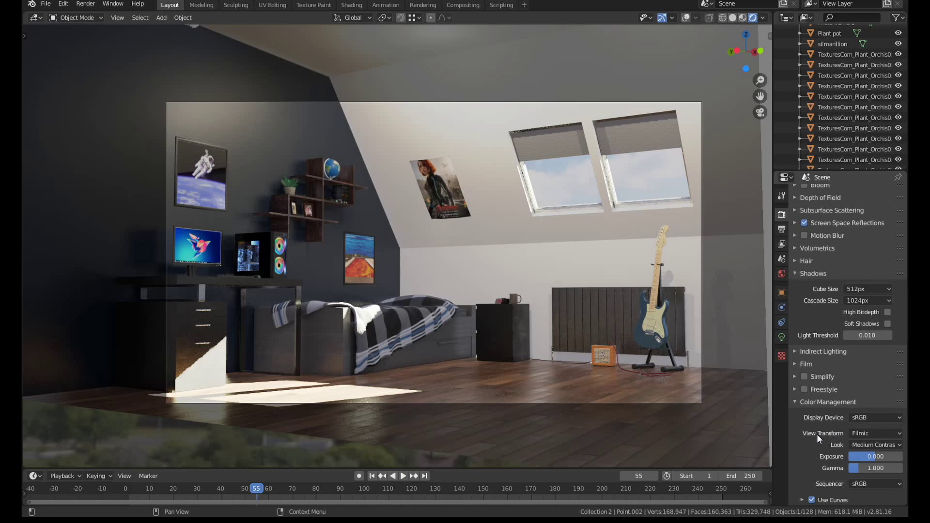
left_click(879, 433)
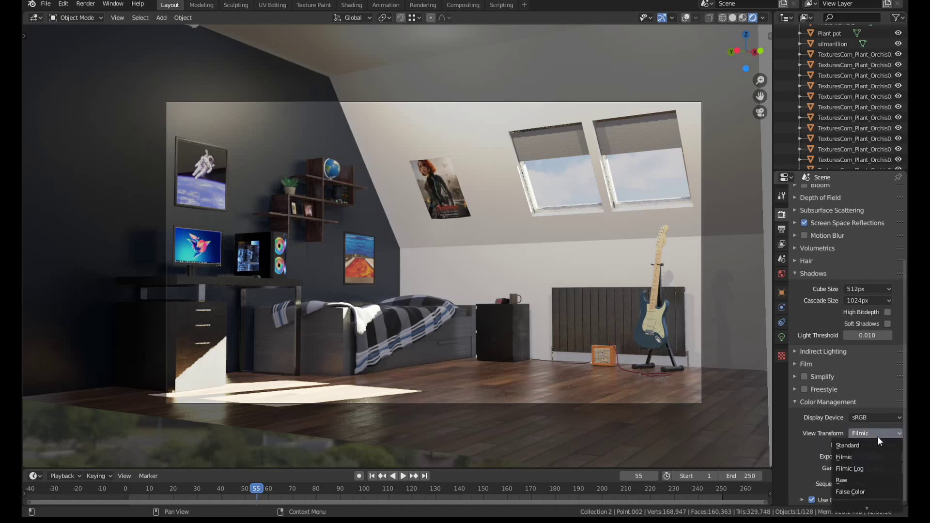